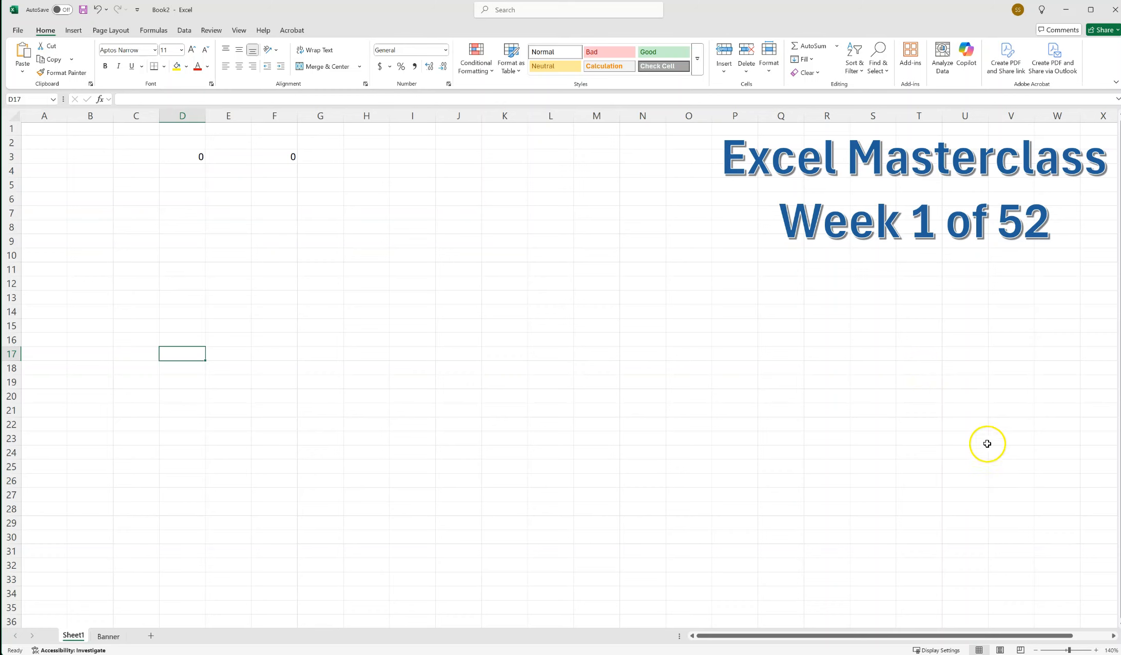
Scroll the worksheet sideways and back, and step the zoom out and back in to 140%.
left_click(1115, 637)
left_click(1115, 637)
left_click(1115, 636)
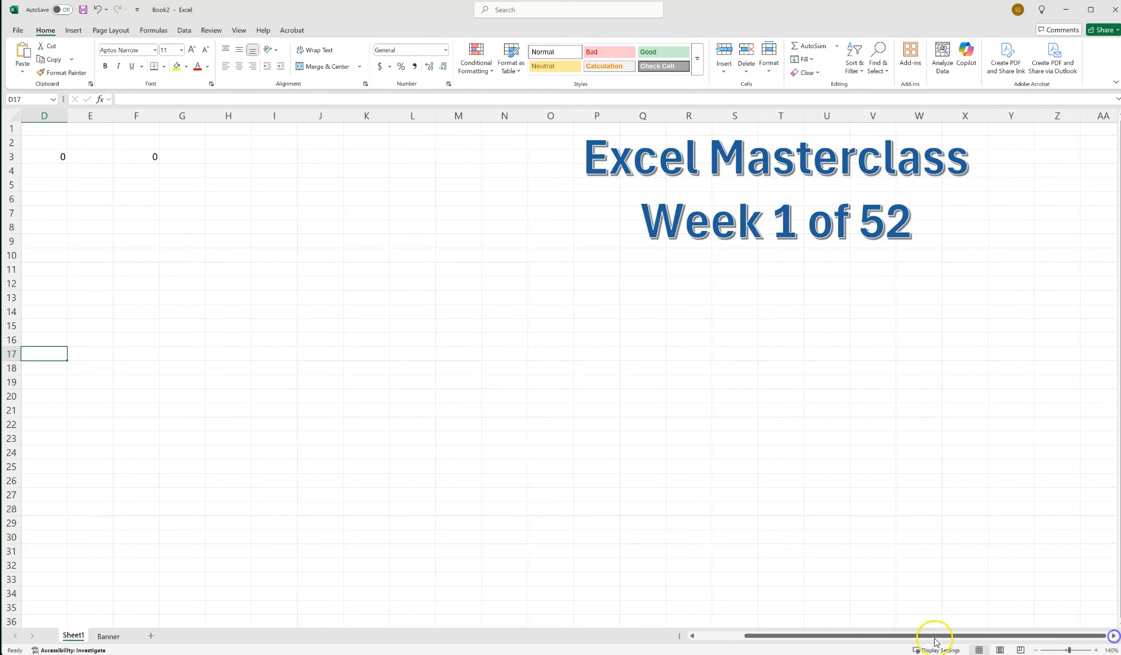
left_click(692, 636)
left_click(692, 636)
left_click(692, 636)
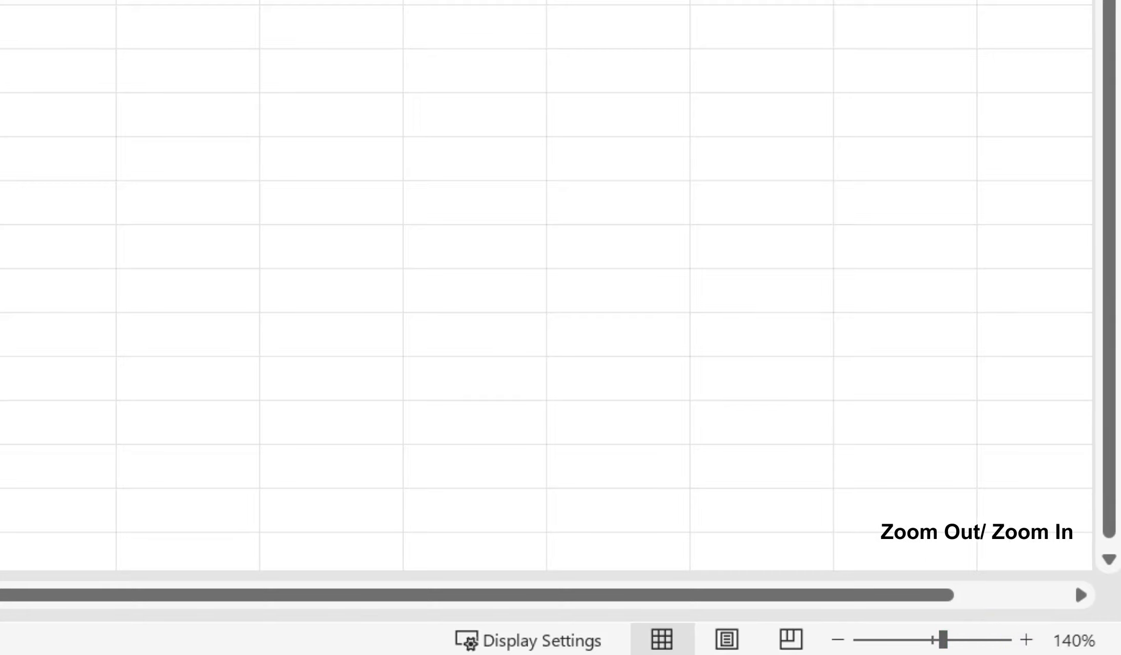
left_click(838, 640)
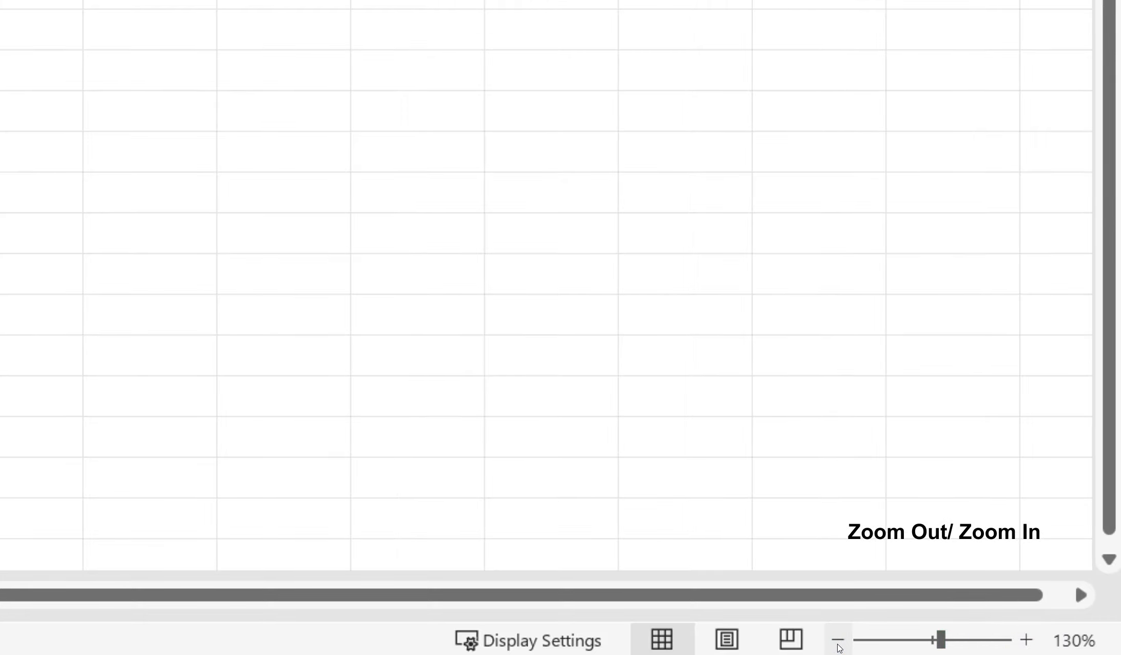
left_click(838, 641)
left_click(1027, 640)
left_click(1027, 640)
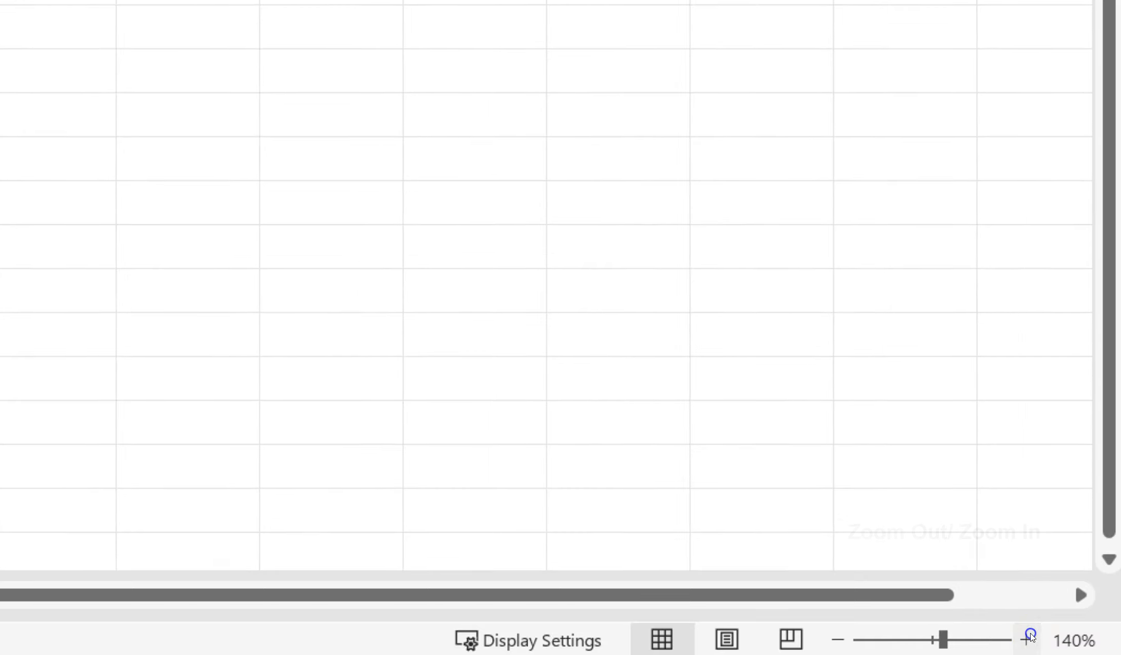
Set the worksheet's zoom to a custom magnification of 180%.
left_click(1074, 640)
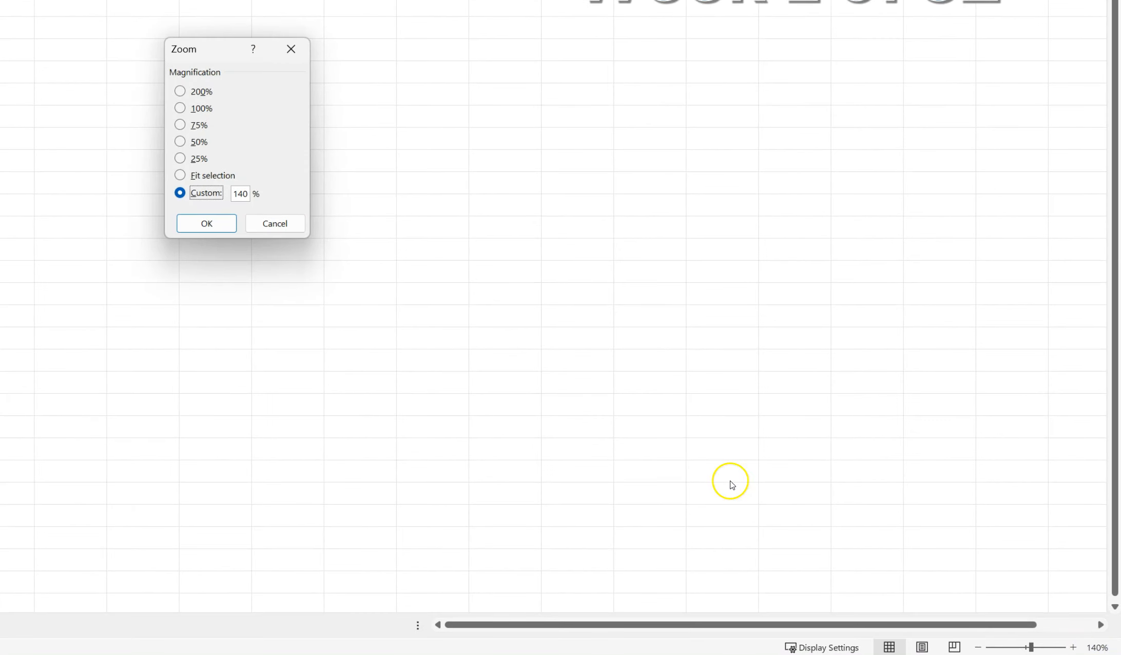
double_click(242, 194)
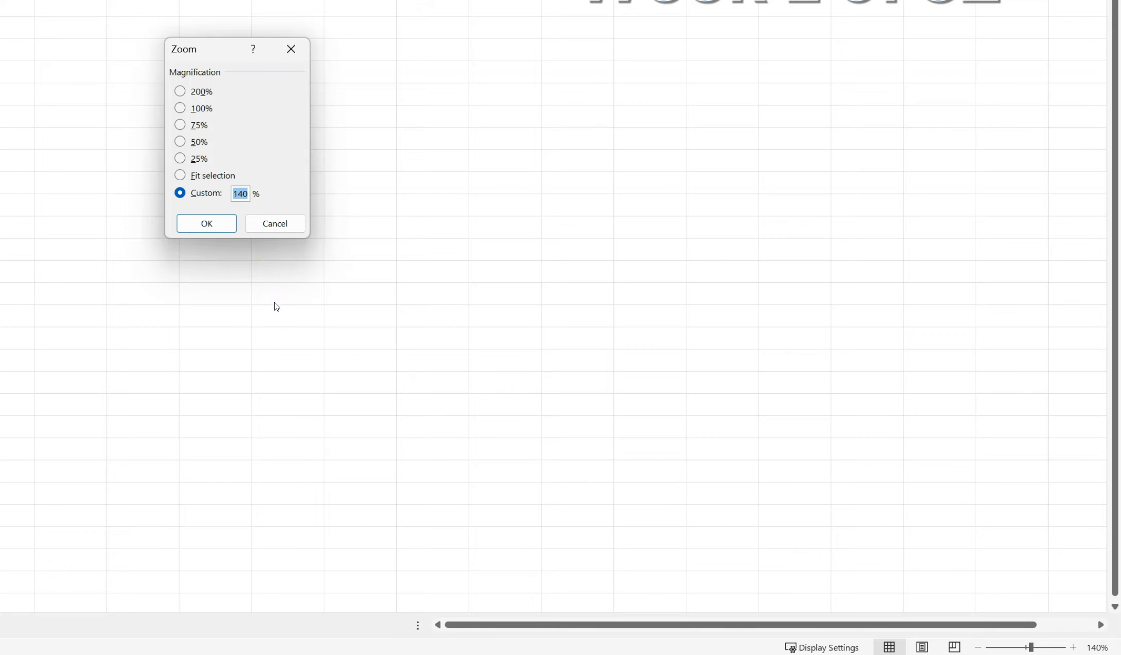
type("180")
left_click(206, 224)
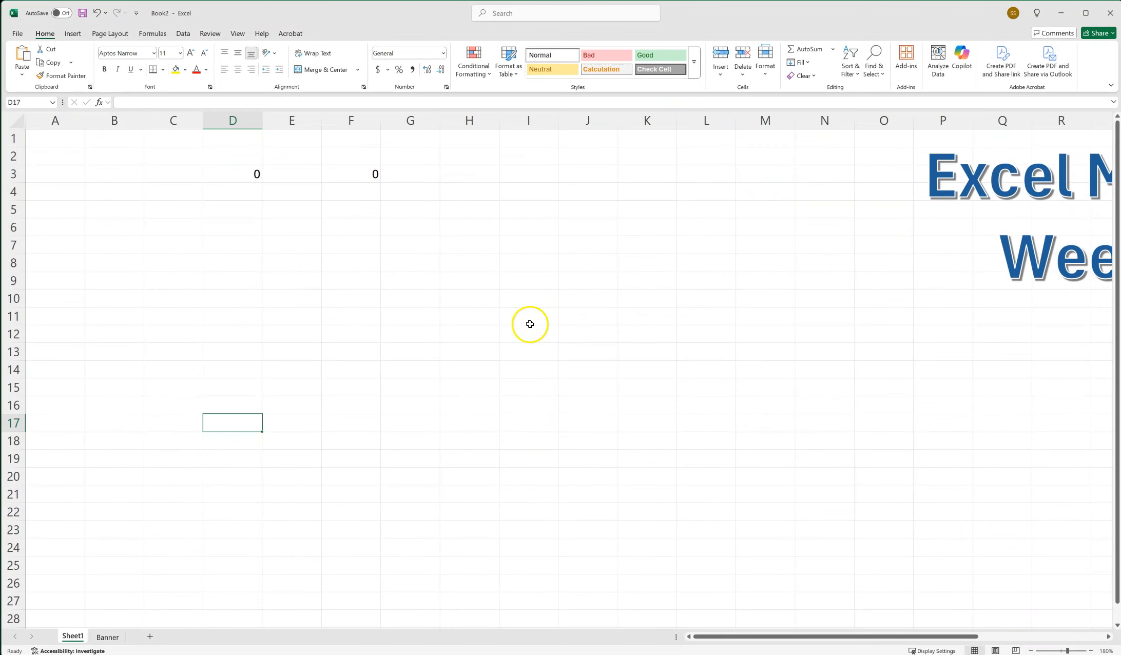
Reduce the worksheet's zoom back to 140%.
left_click_drag(950, 637, 895, 642)
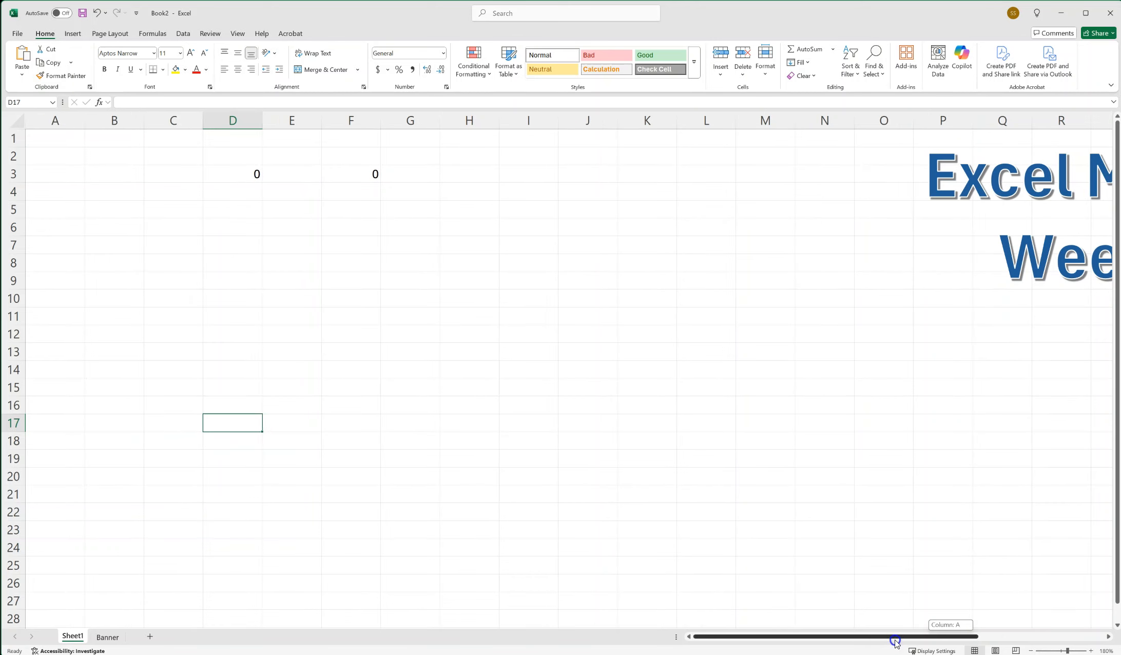
left_click(1030, 651)
left_click(1030, 651)
left_click(1030, 651)
left_click(1030, 651)
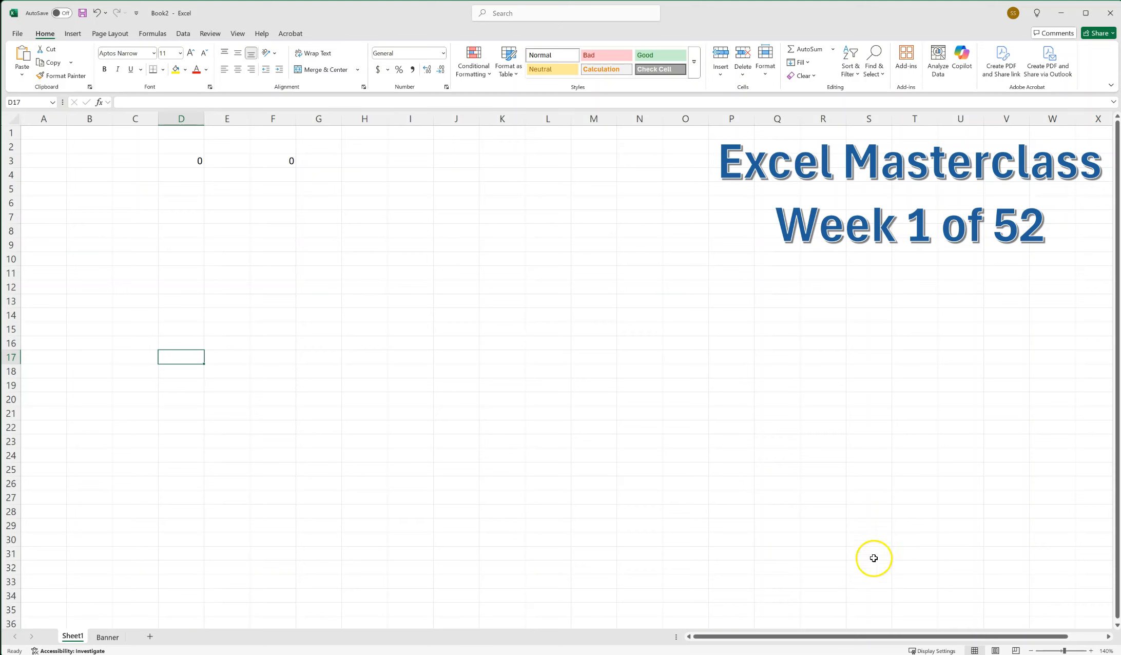
left_click(546, 330)
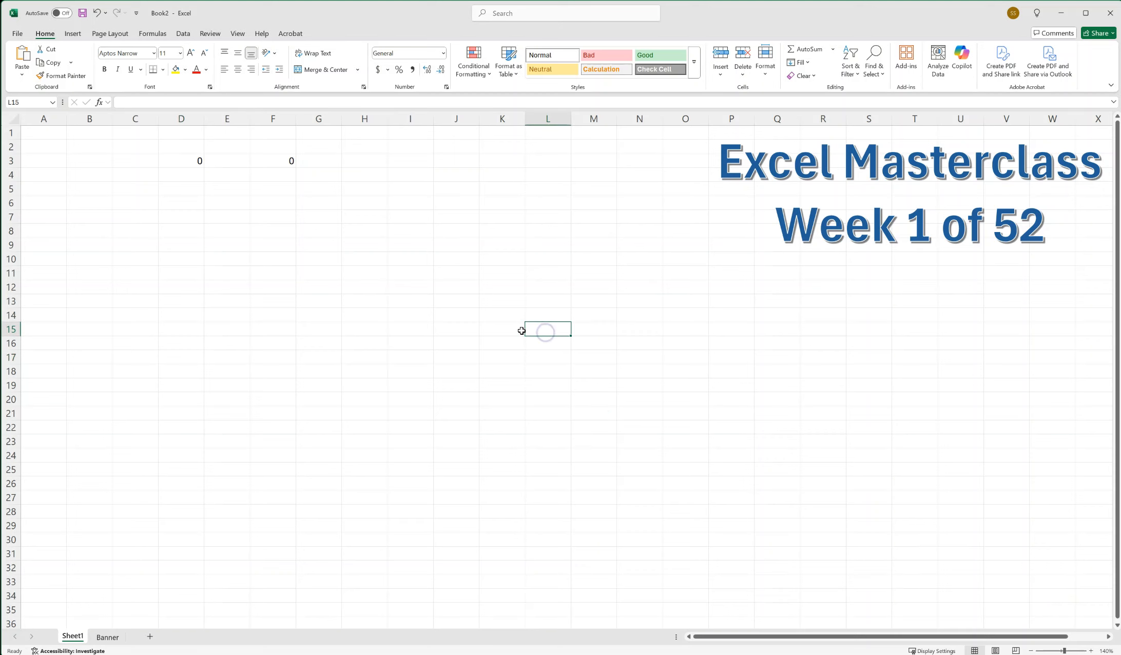
left_click(458, 352)
left_click(548, 361)
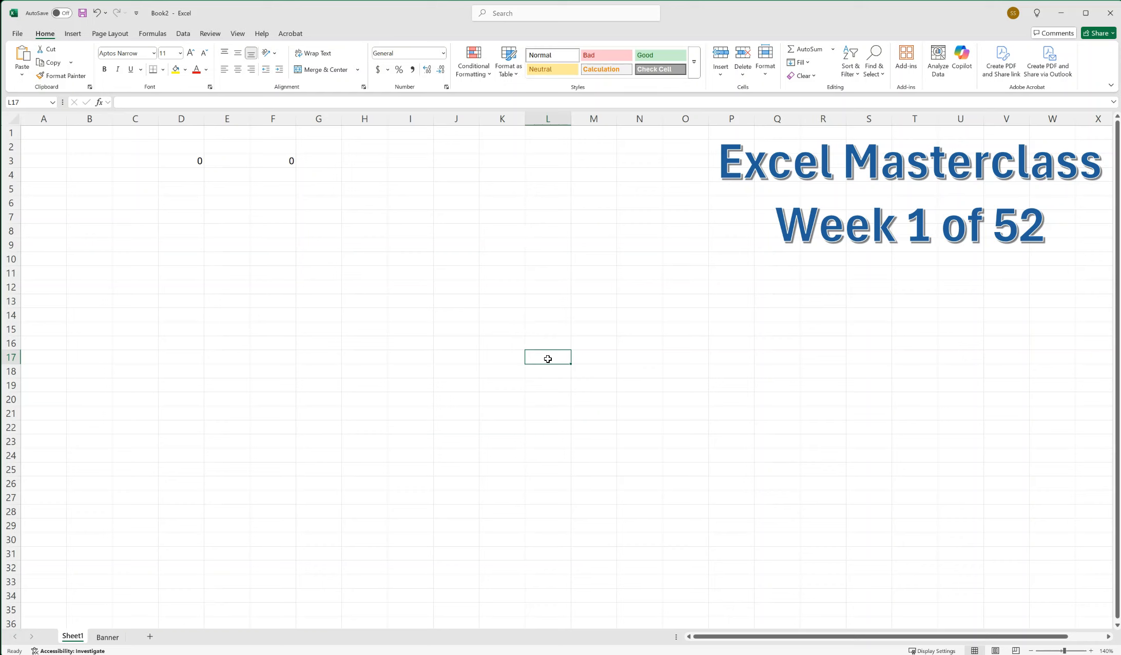
left_click(493, 325)
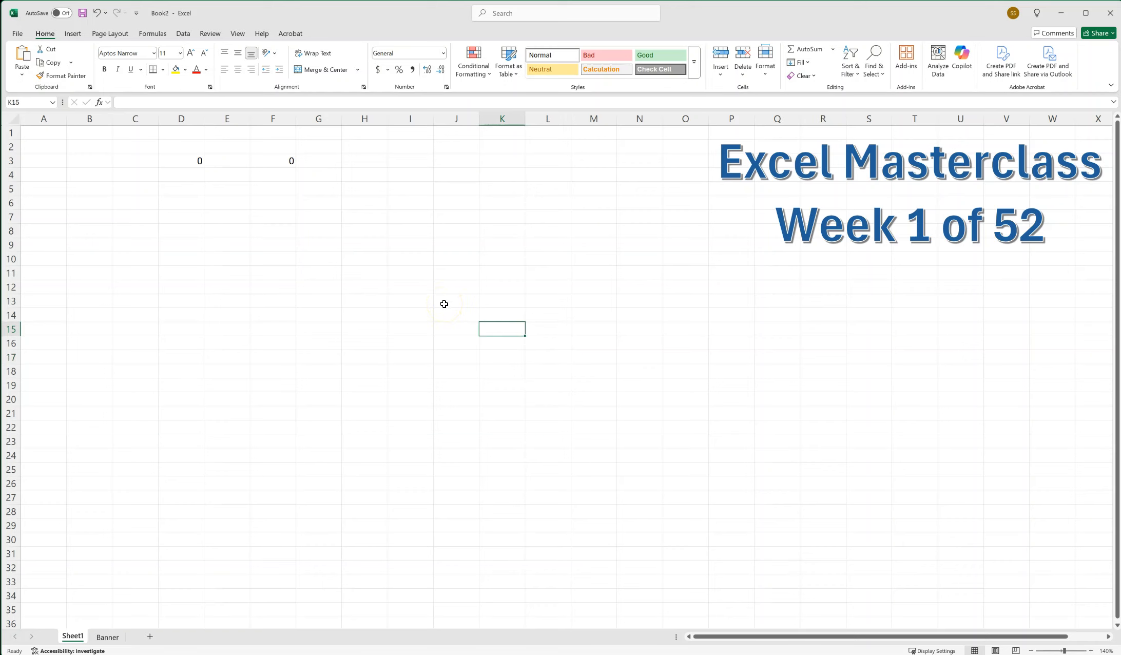
Add a new blank worksheet directly after Sheet1 and return to Sheet1.
left_click(150, 637)
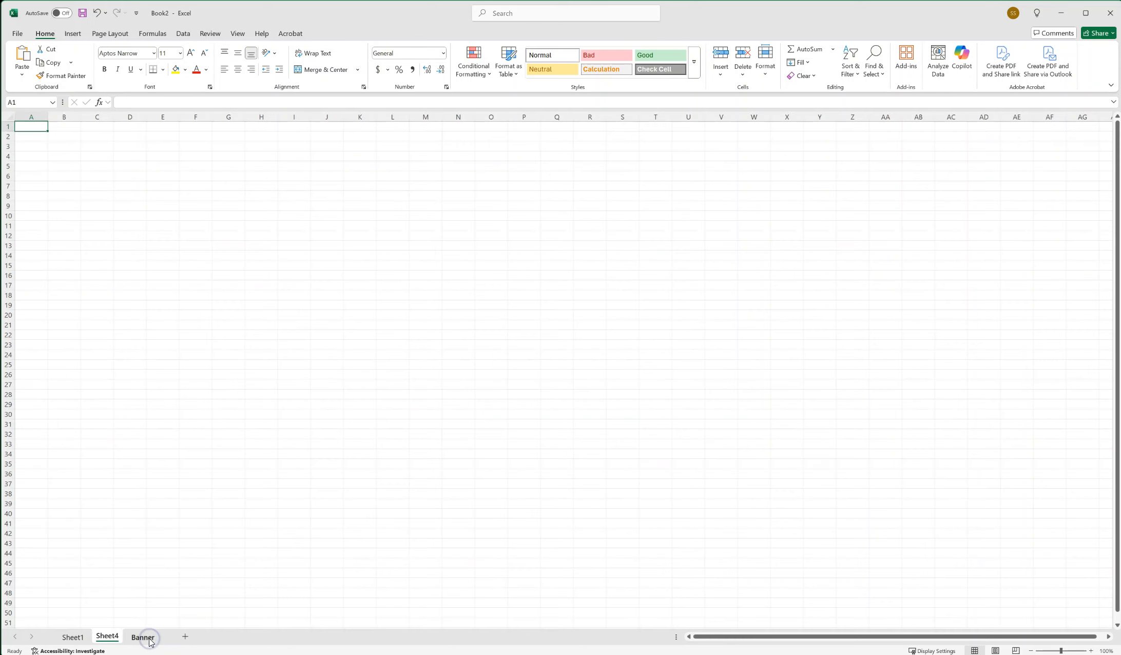
left_click(76, 637)
left_click(491, 250)
left_click(368, 262)
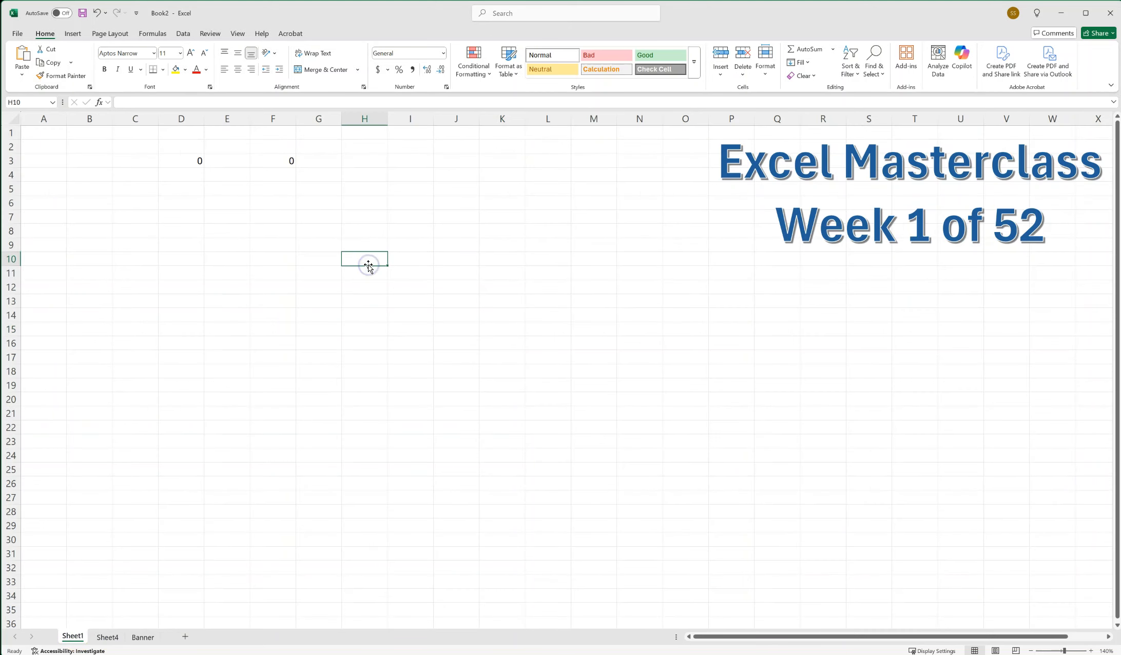
left_click(454, 289)
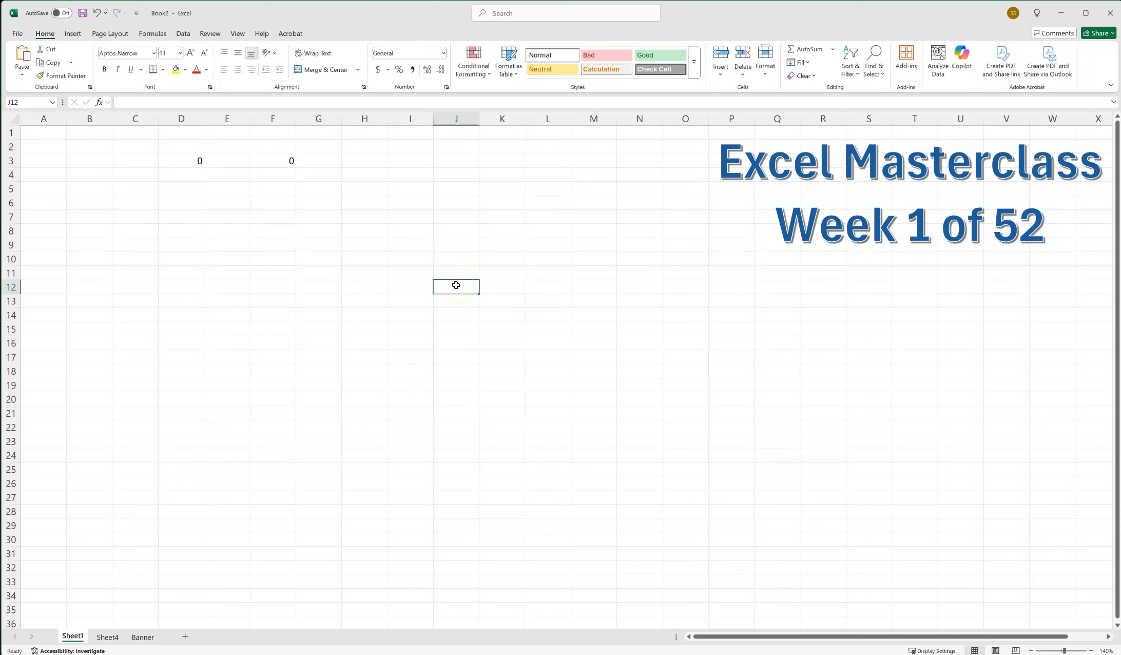
left_click(547, 327)
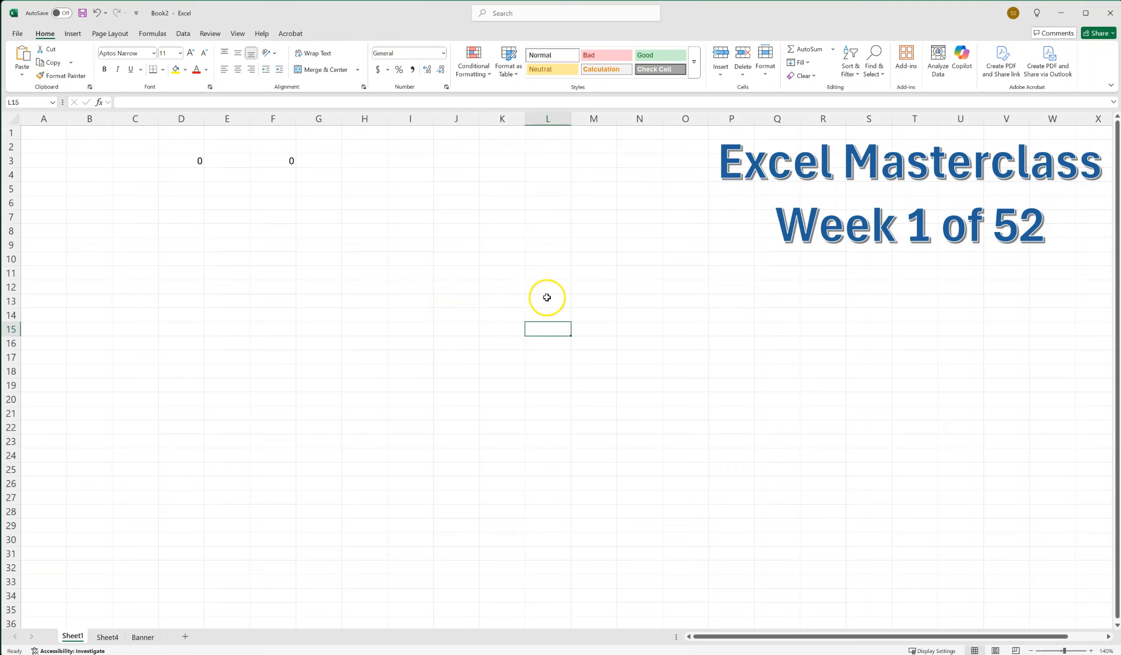
left_click(548, 298)
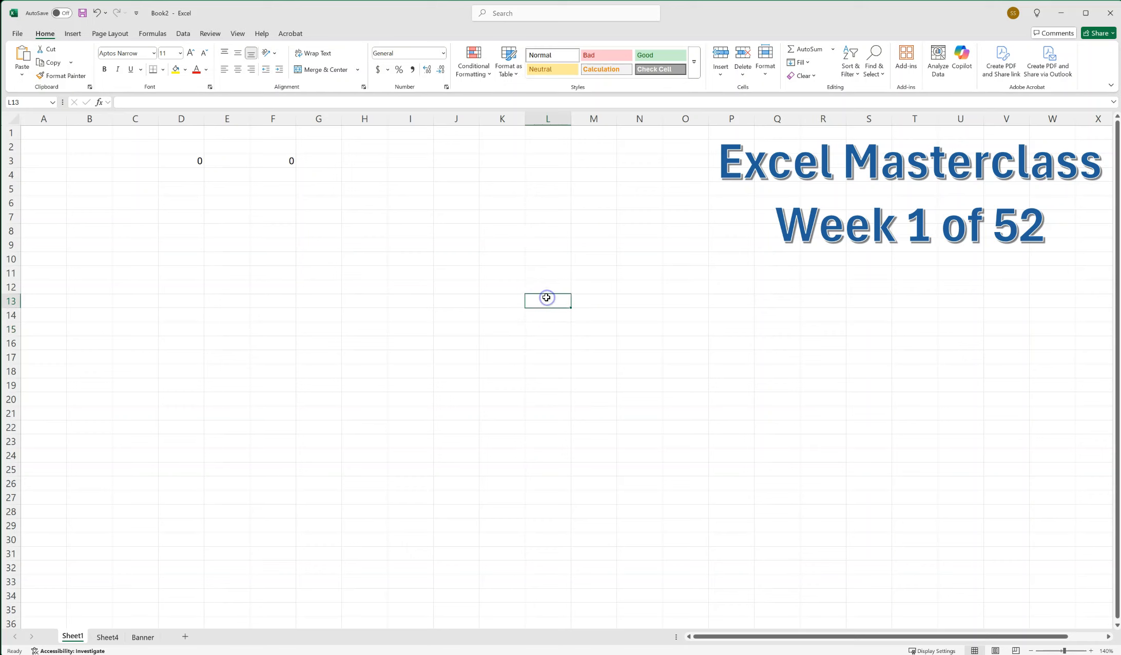
left_click(409, 257)
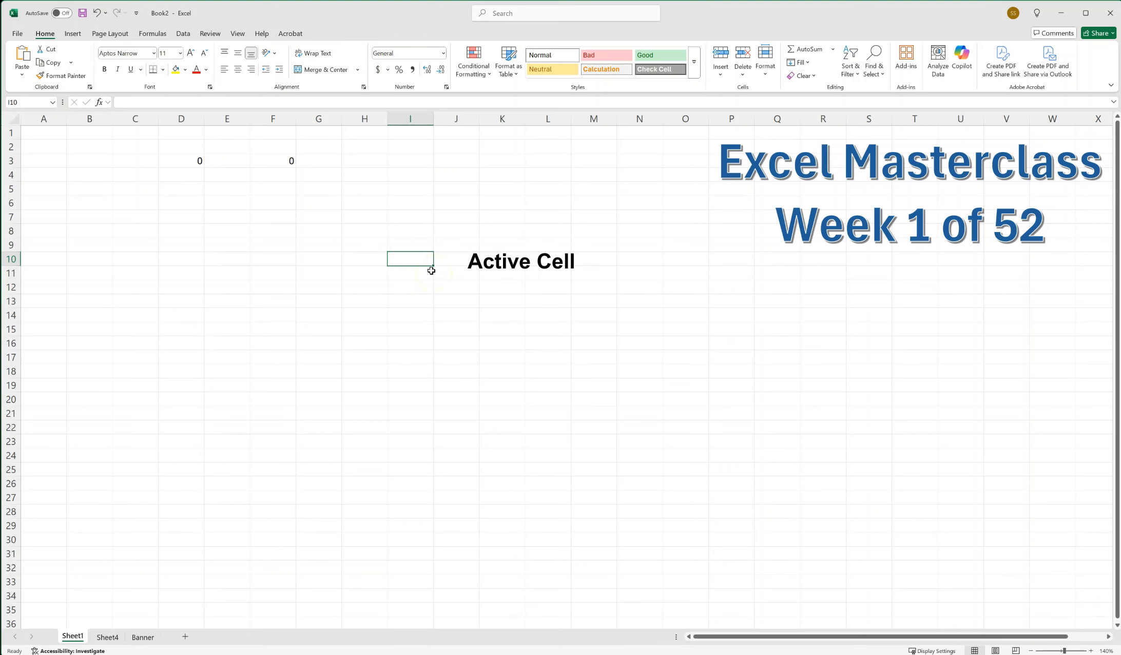
left_click(463, 254)
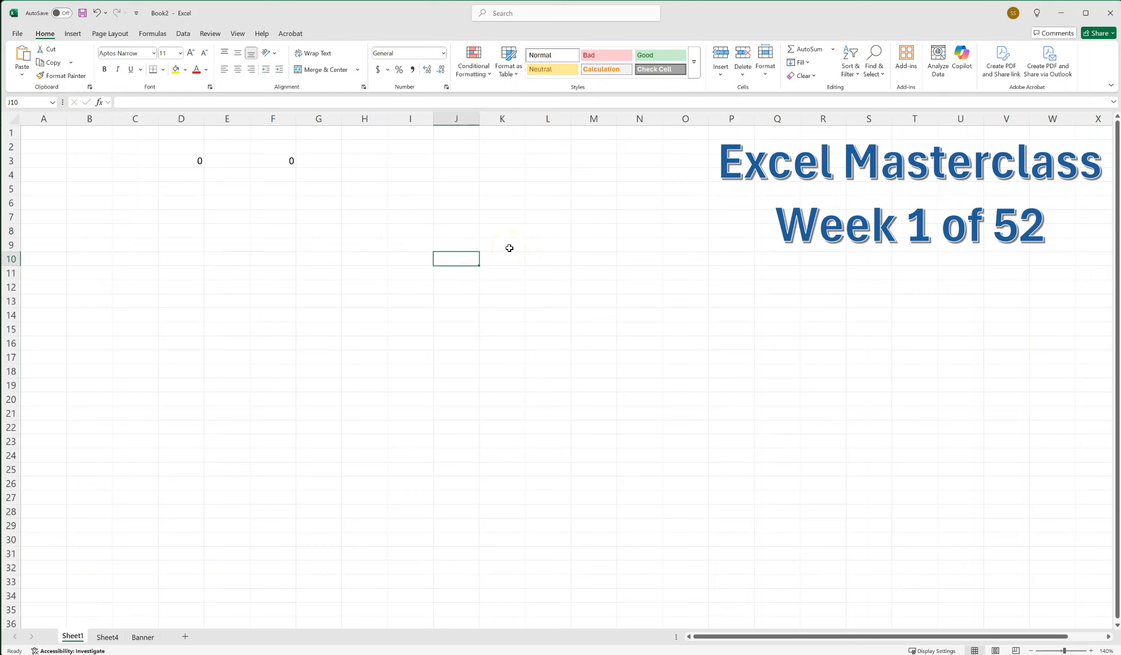
left_click(506, 288)
left_click(425, 283)
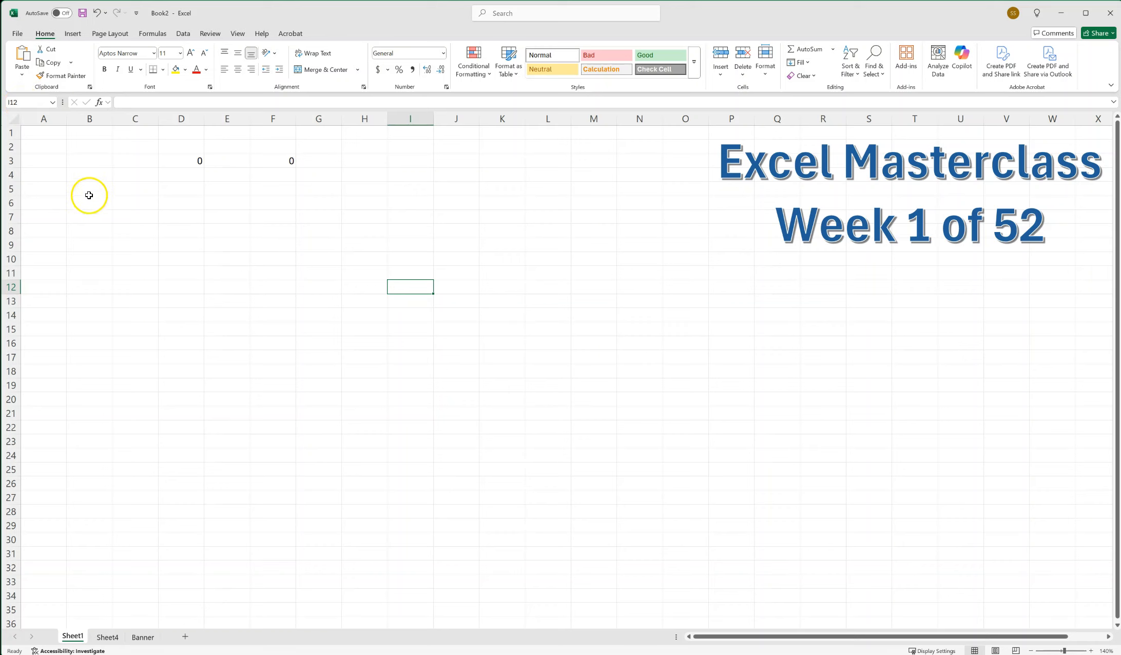
left_click(94, 175)
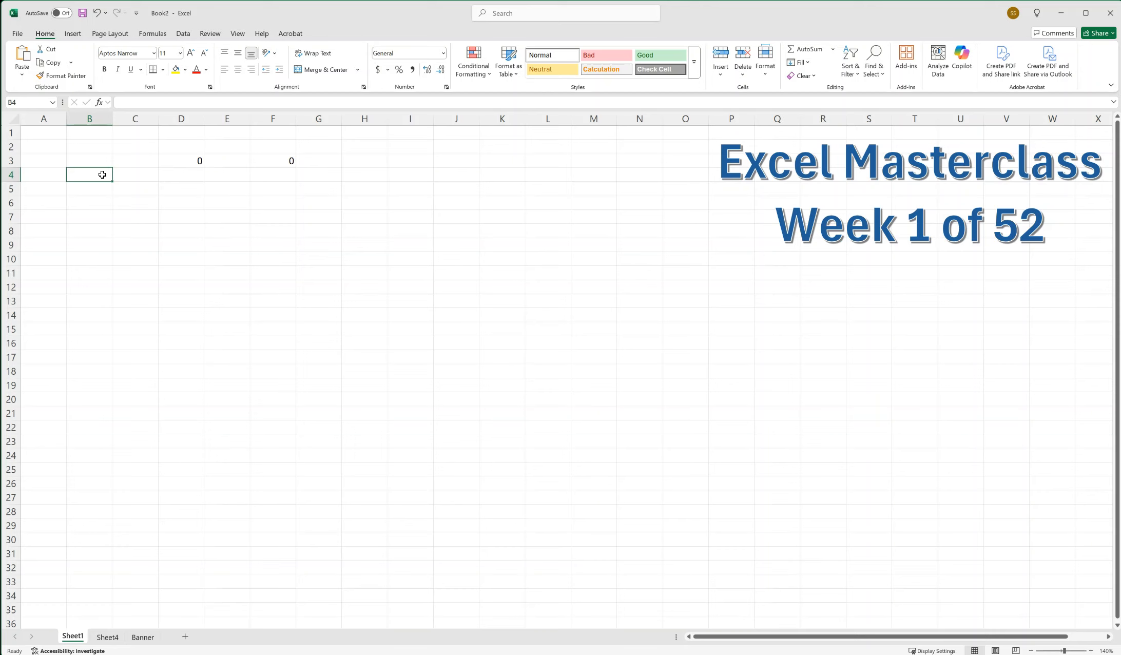
left_click(140, 161)
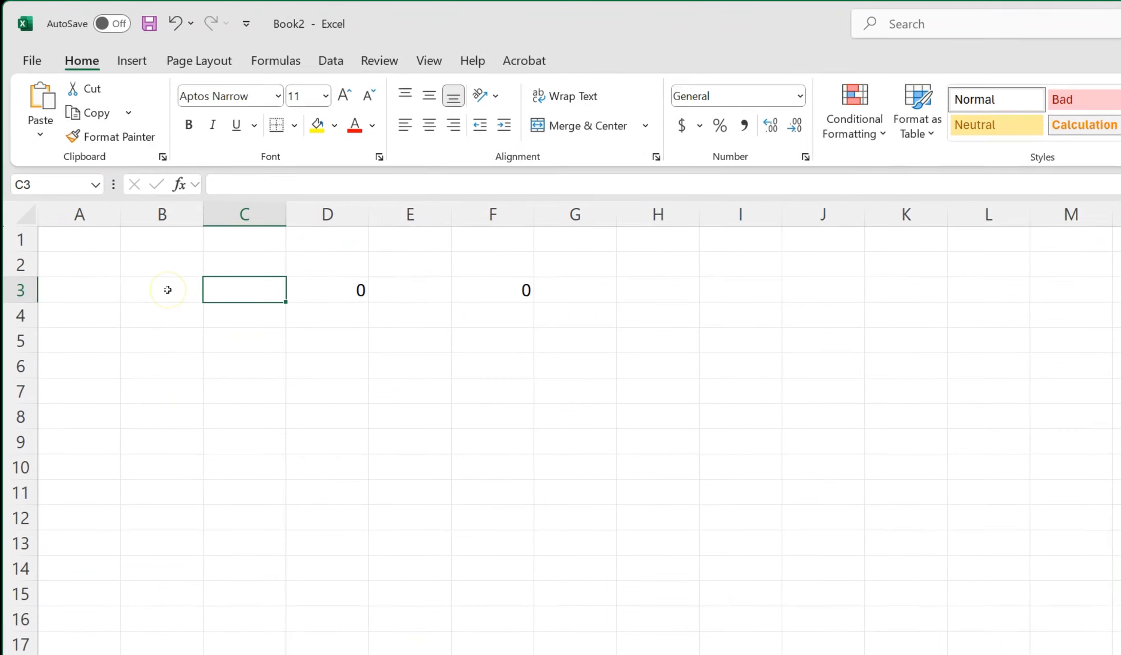
Enter 10 in cell B3 and 50 in cell C3.
left_click(168, 290)
type("10")
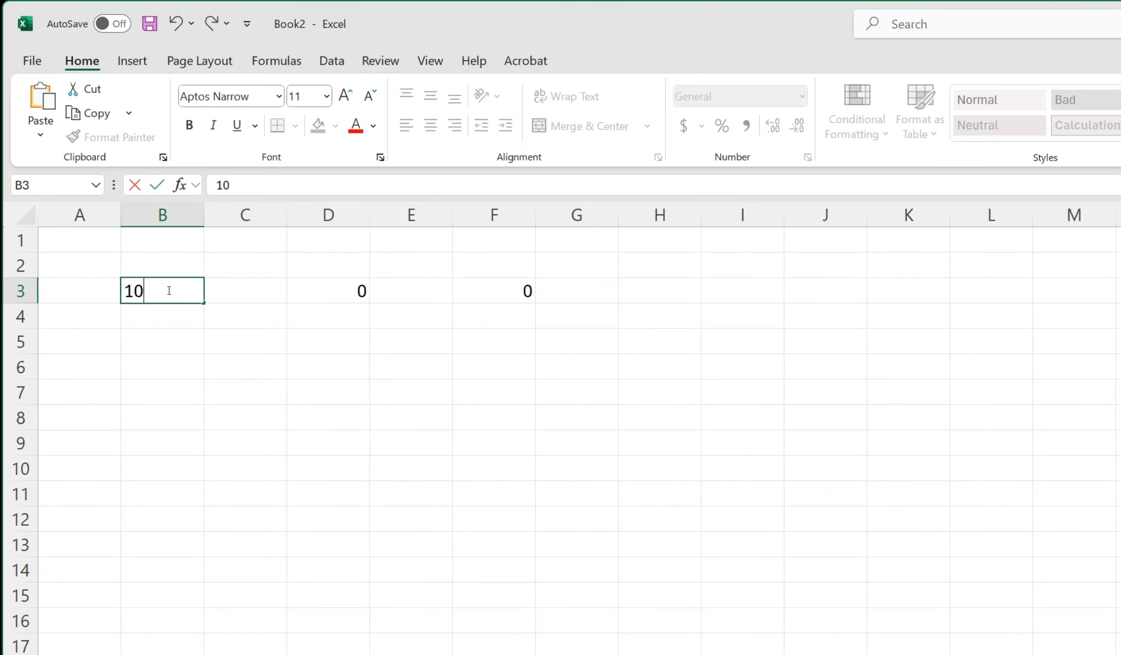
key("Tab")
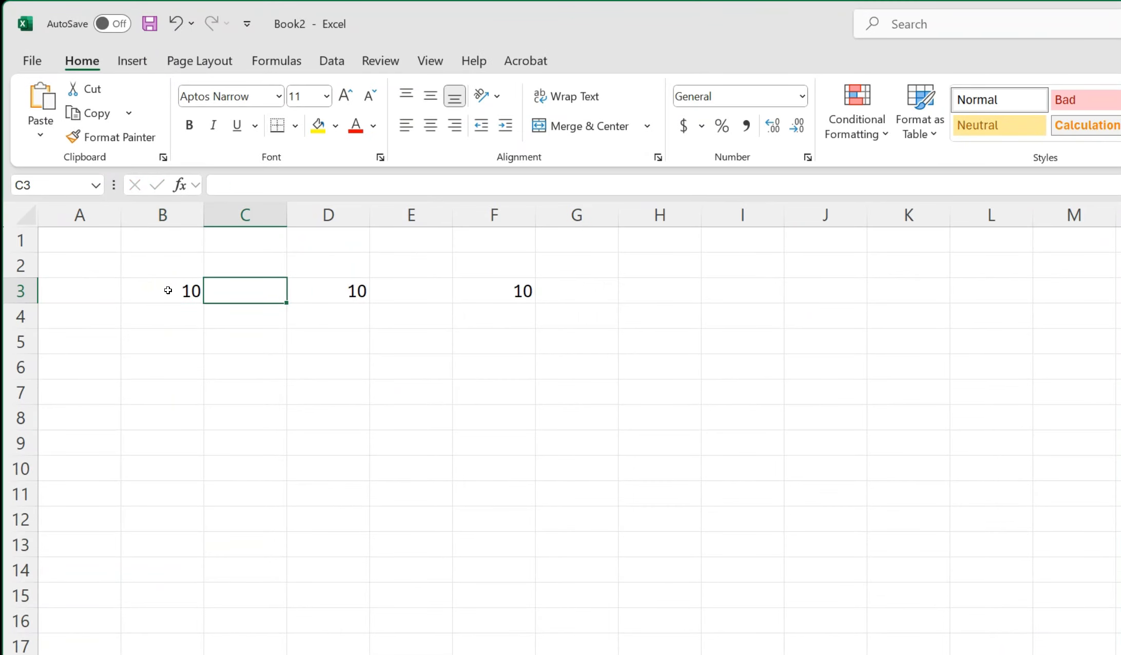
type("50")
left_click(231, 383)
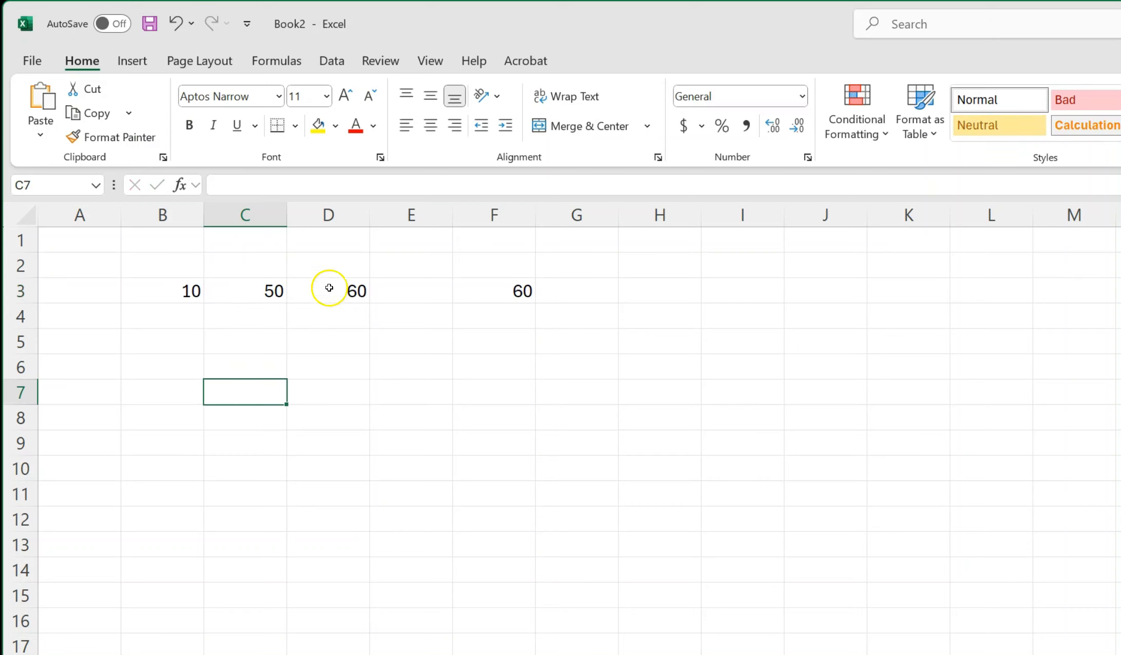
Examine what cells C3, D3 and F3 contain, and open D3's formula to trace the cells it references.
left_click(328, 289)
left_click(515, 299)
left_click(342, 293)
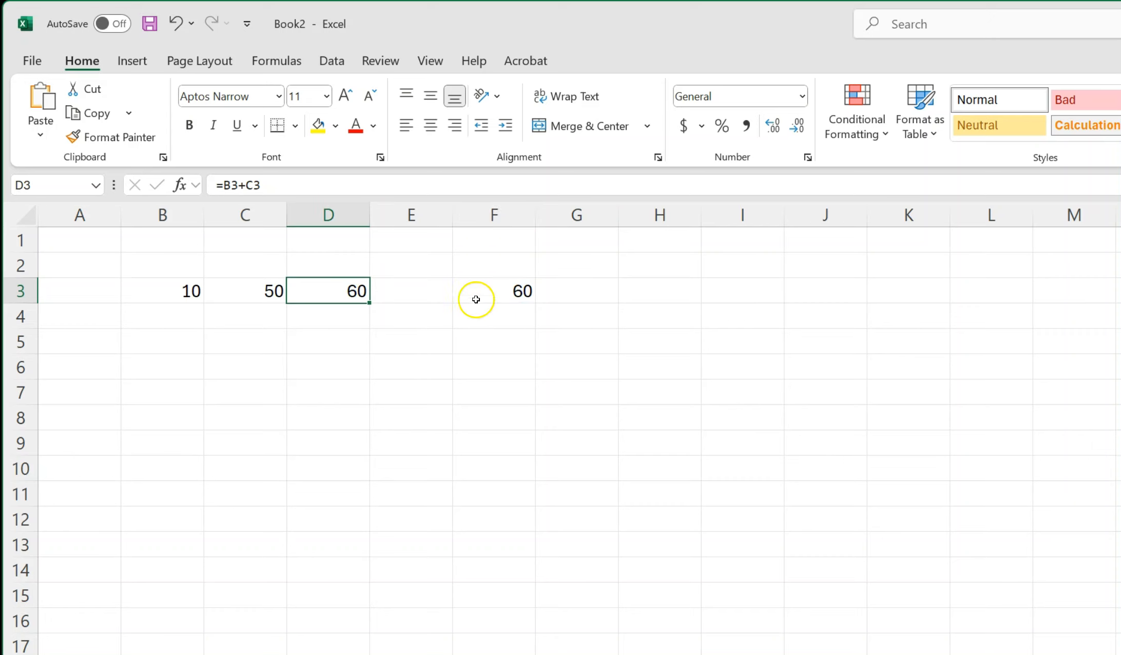
left_click(487, 299)
left_click(247, 294)
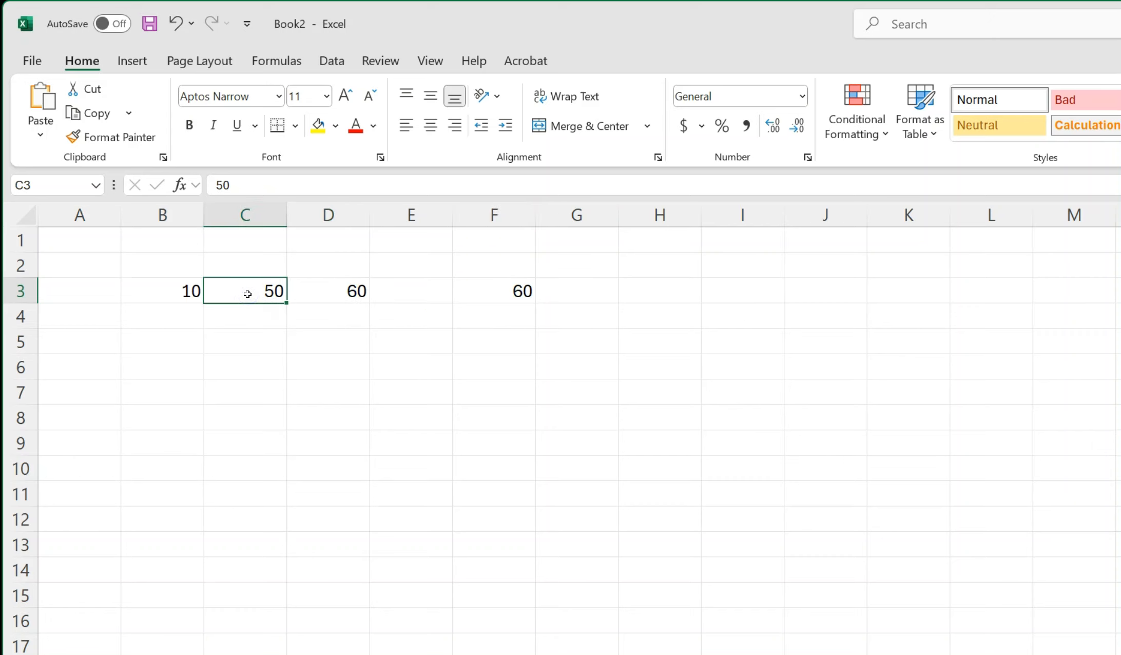
left_click(321, 294)
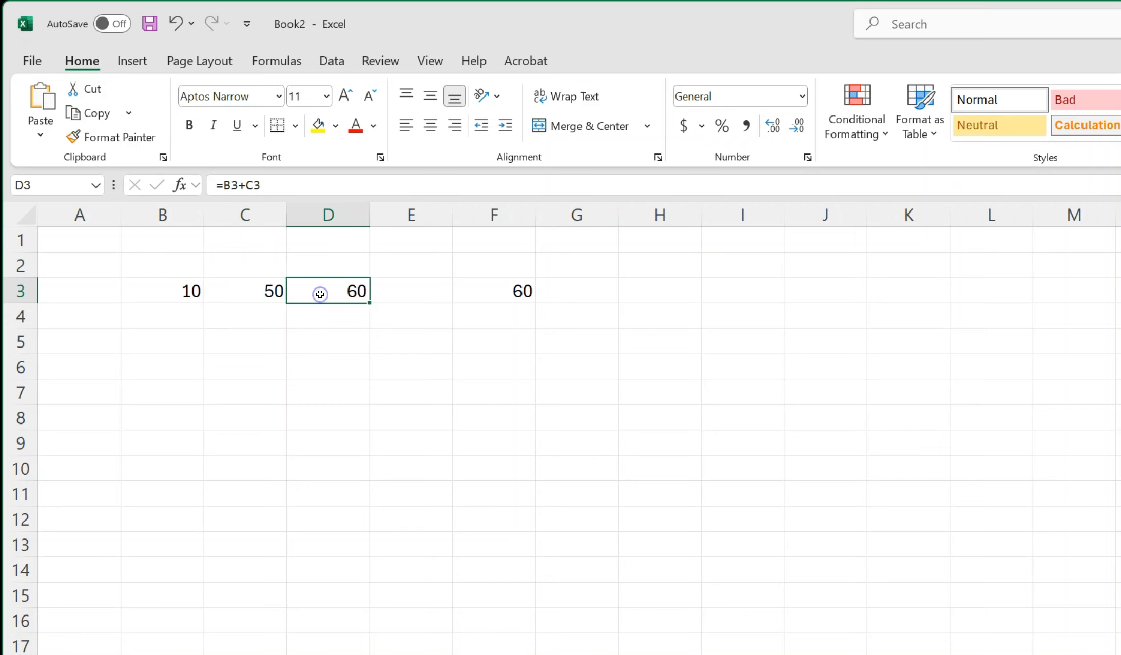
left_click_drag(276, 183, 214, 185)
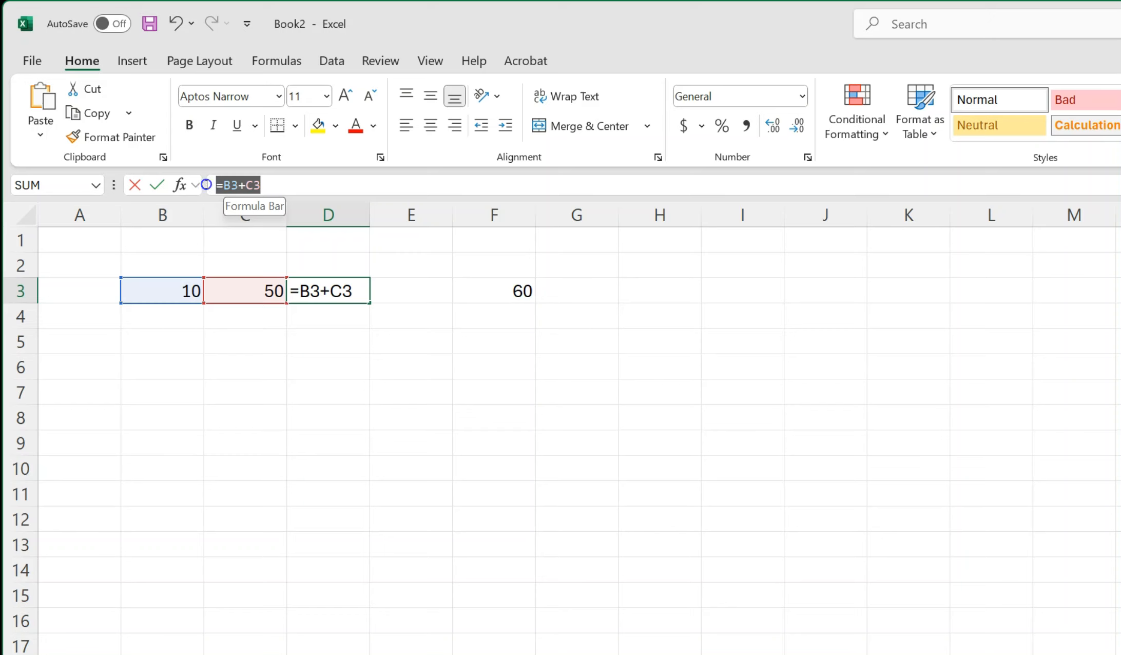
left_click(268, 183)
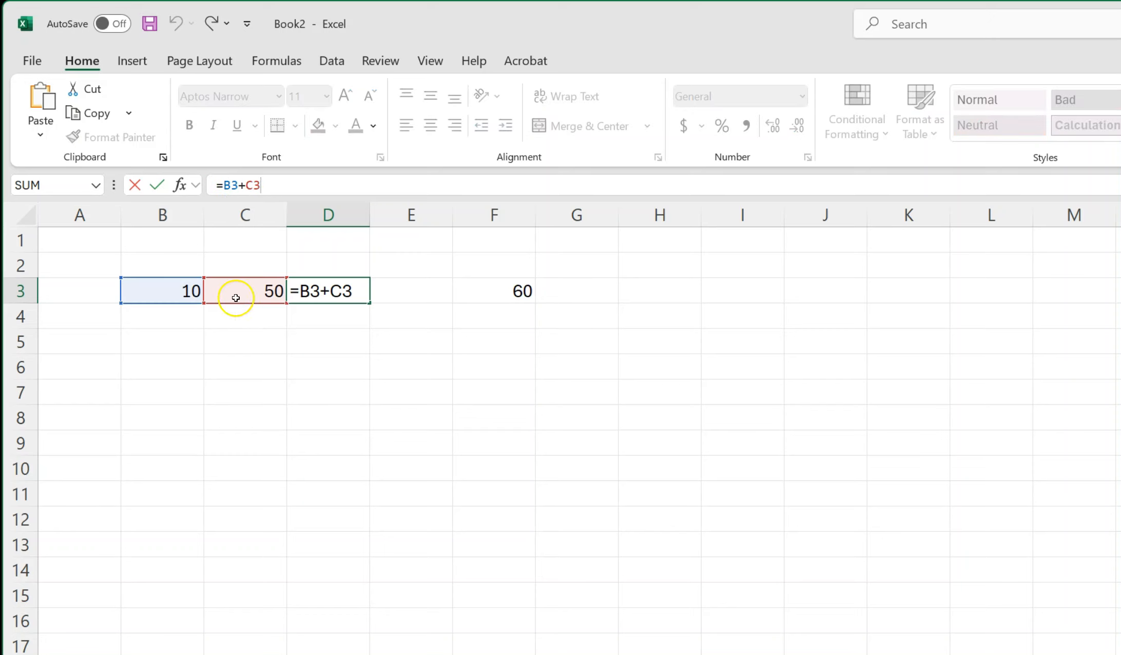
left_click(342, 294)
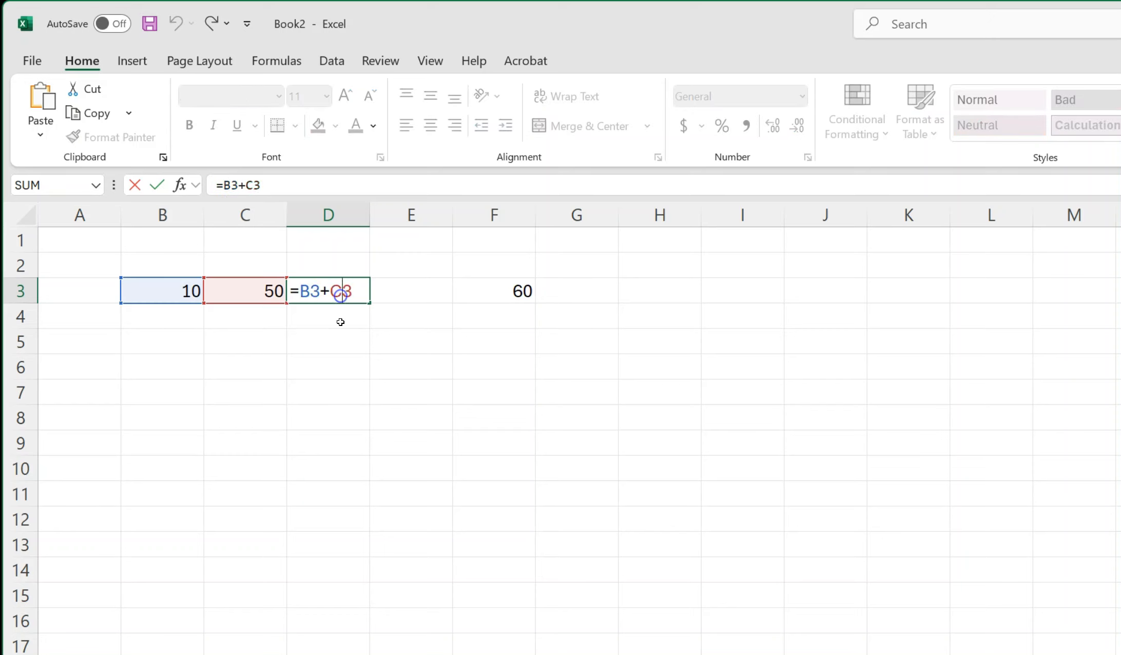
left_click(340, 343)
left_click(320, 291)
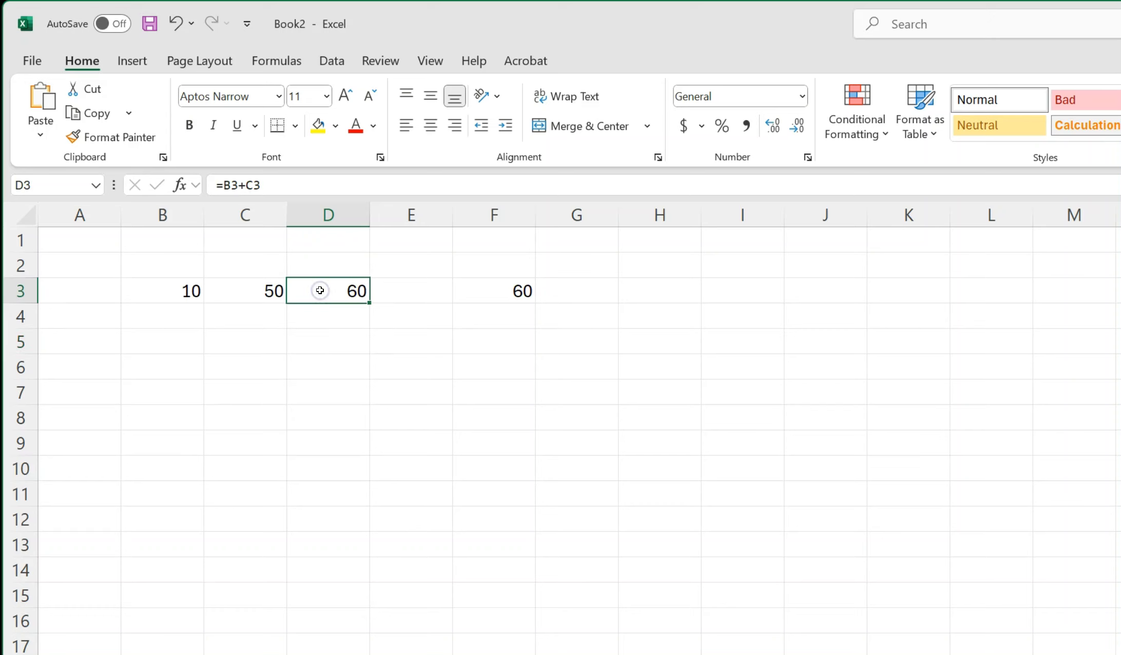
Open the formula in cell F3 to examine which cells it references, leaving it unedited.
left_click(492, 292)
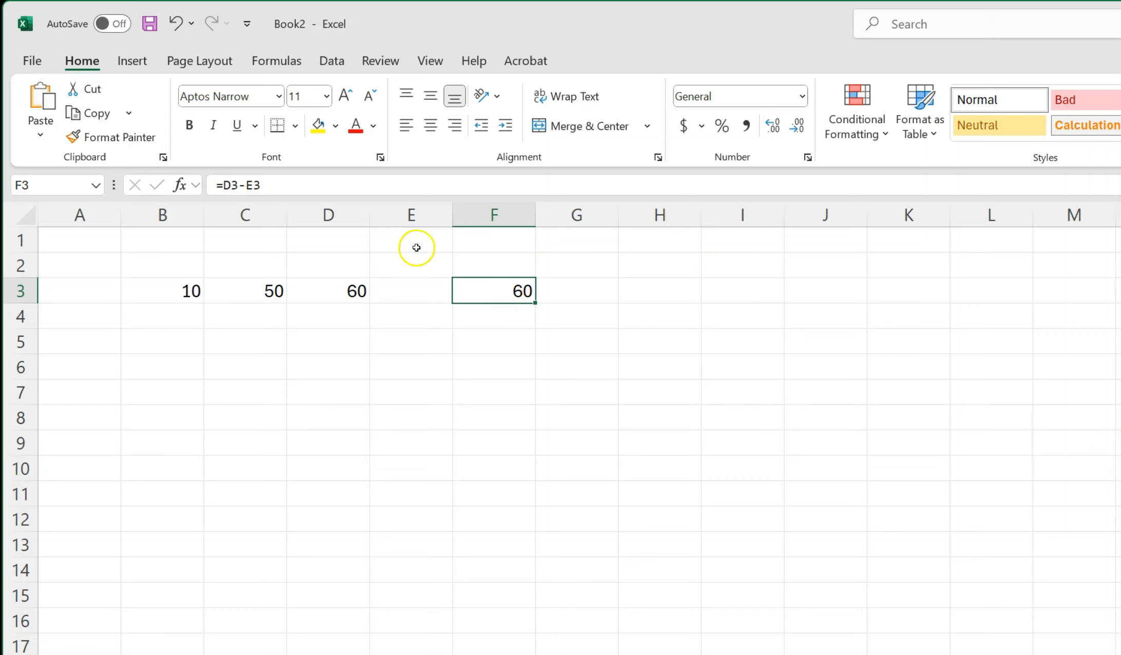
left_click(278, 181)
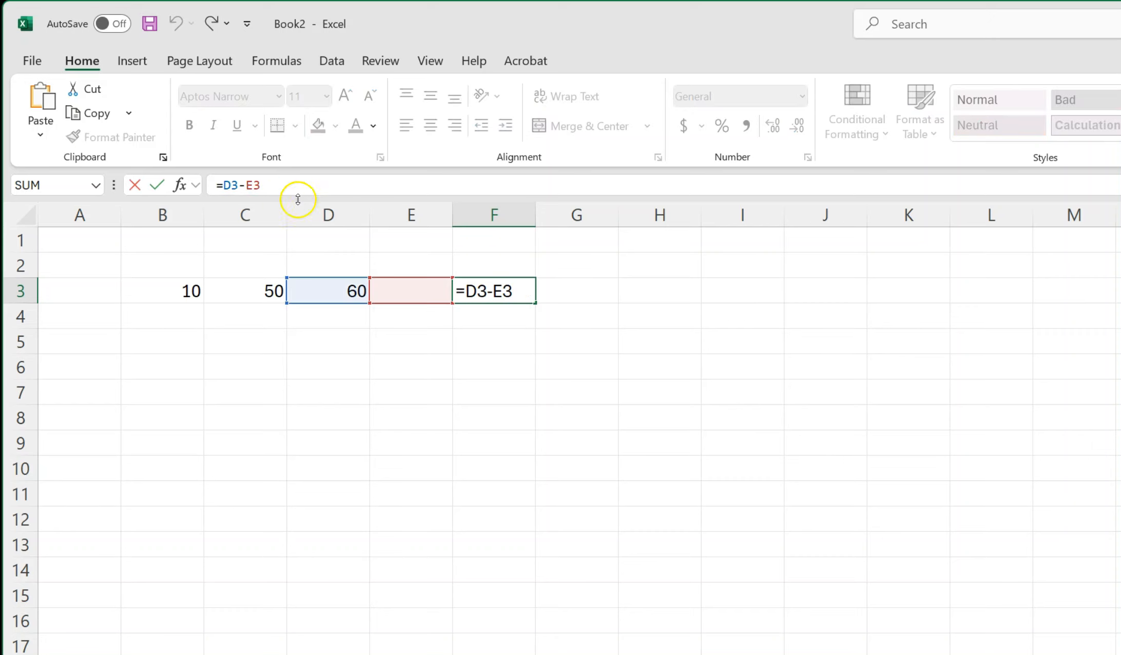
left_click(287, 183)
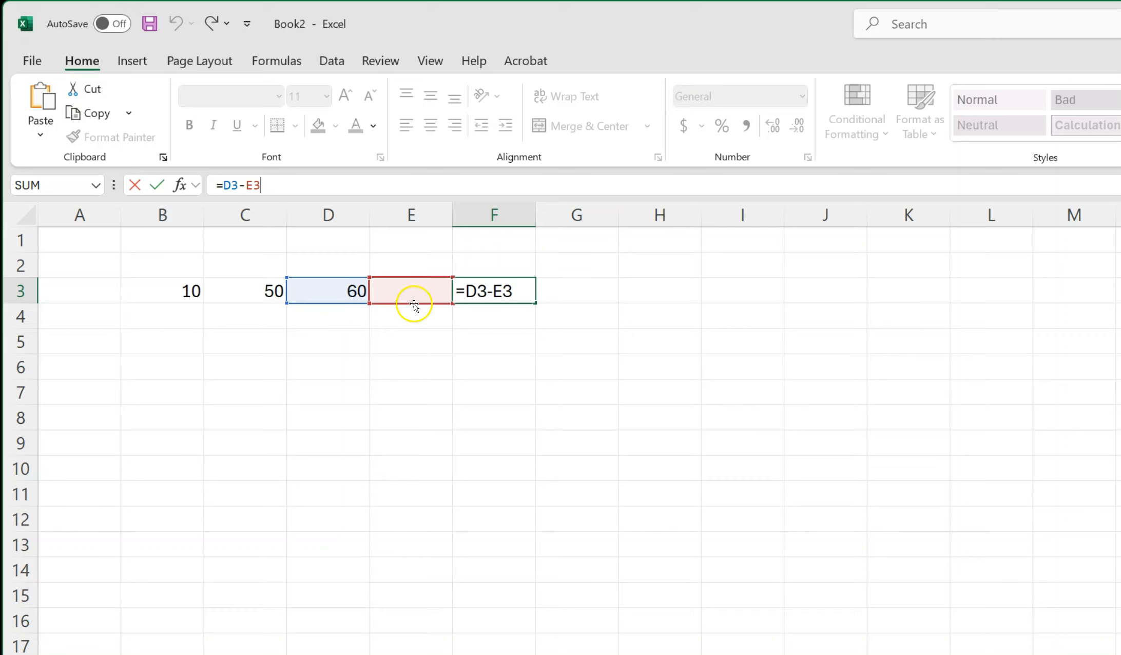
left_click(544, 348)
left_click(511, 291)
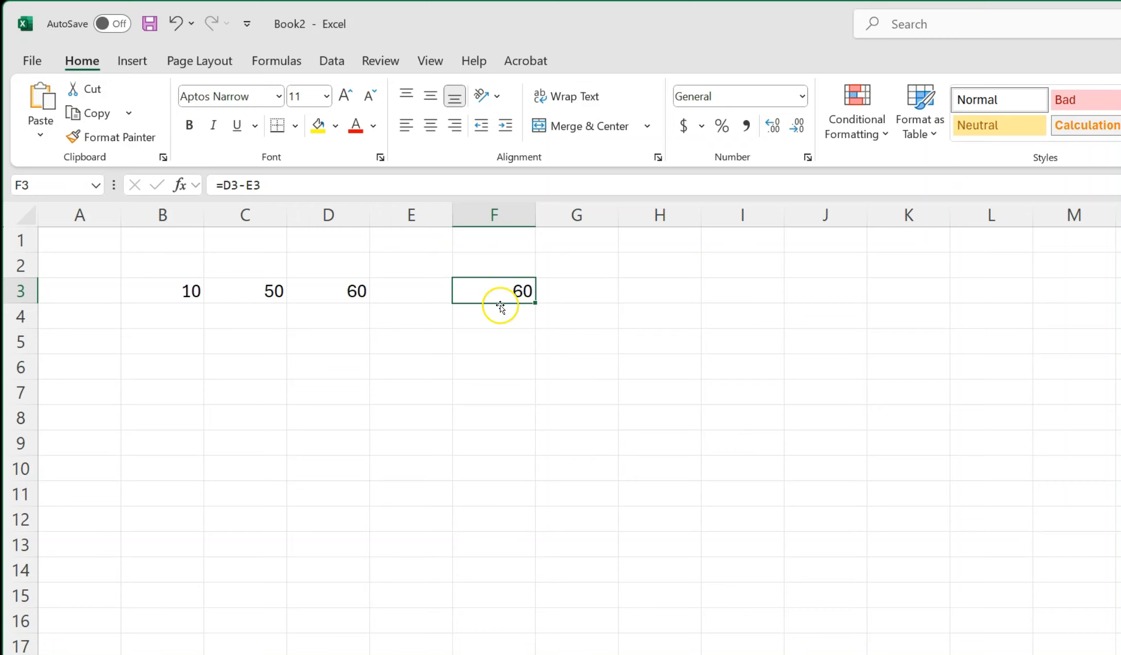
Enter 30 in the empty cell E3, then select F3 to check its formula and recalculated result.
left_click(350, 285)
left_click(415, 294)
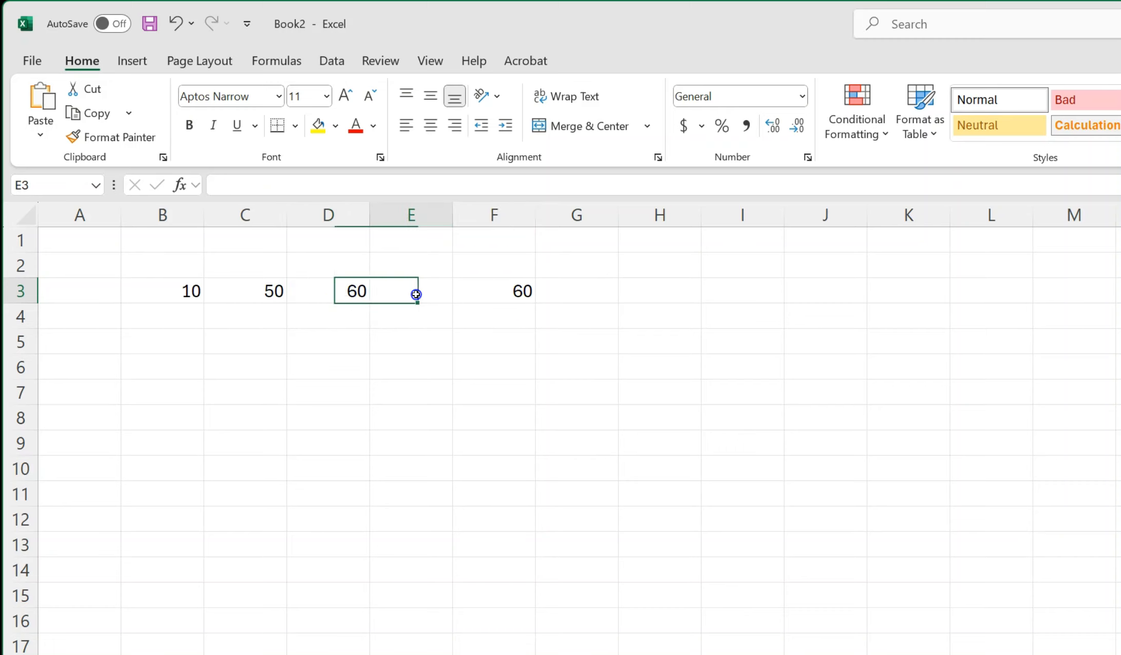
left_click(475, 363)
left_click(420, 293)
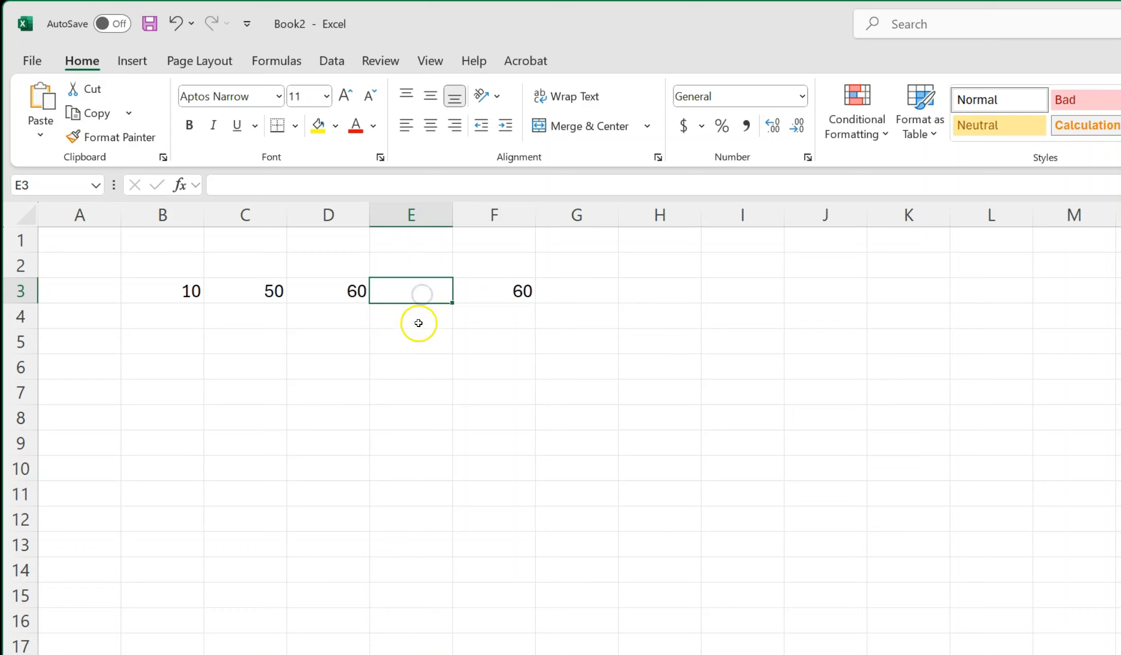
type("30")
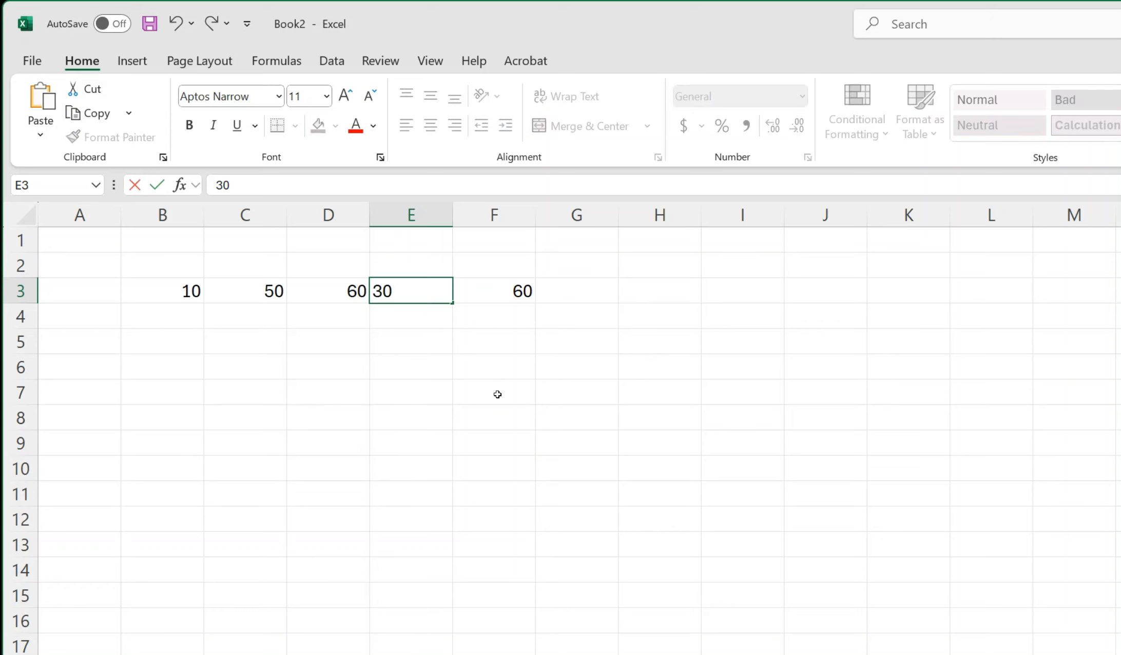
left_click(493, 380)
left_click(529, 294)
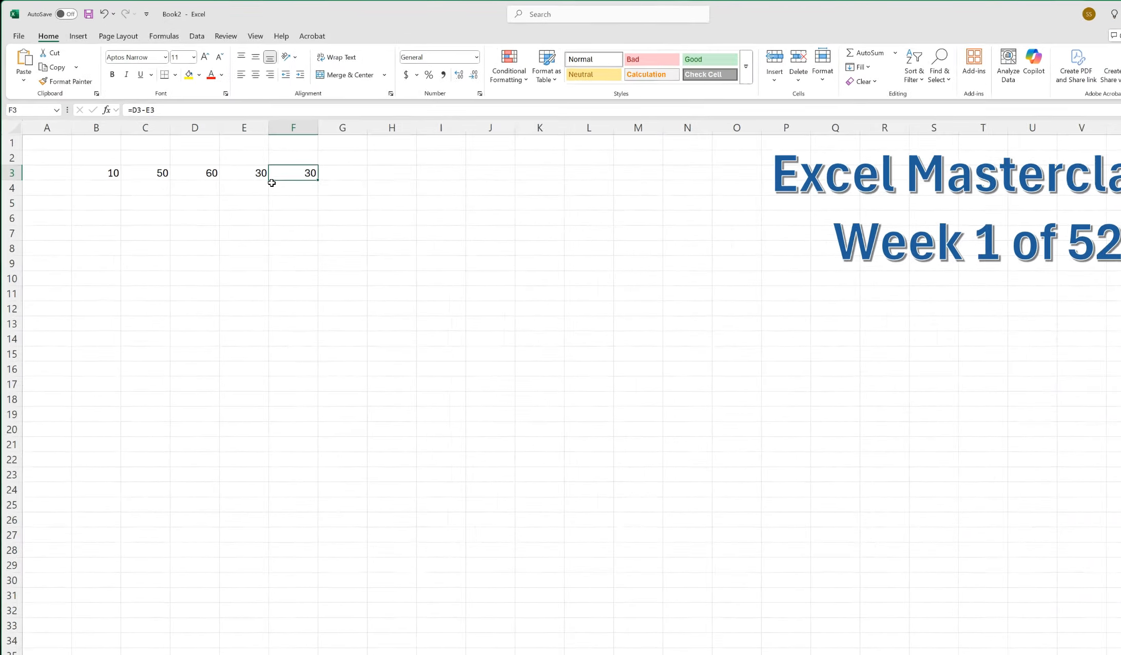
left_click(300, 201)
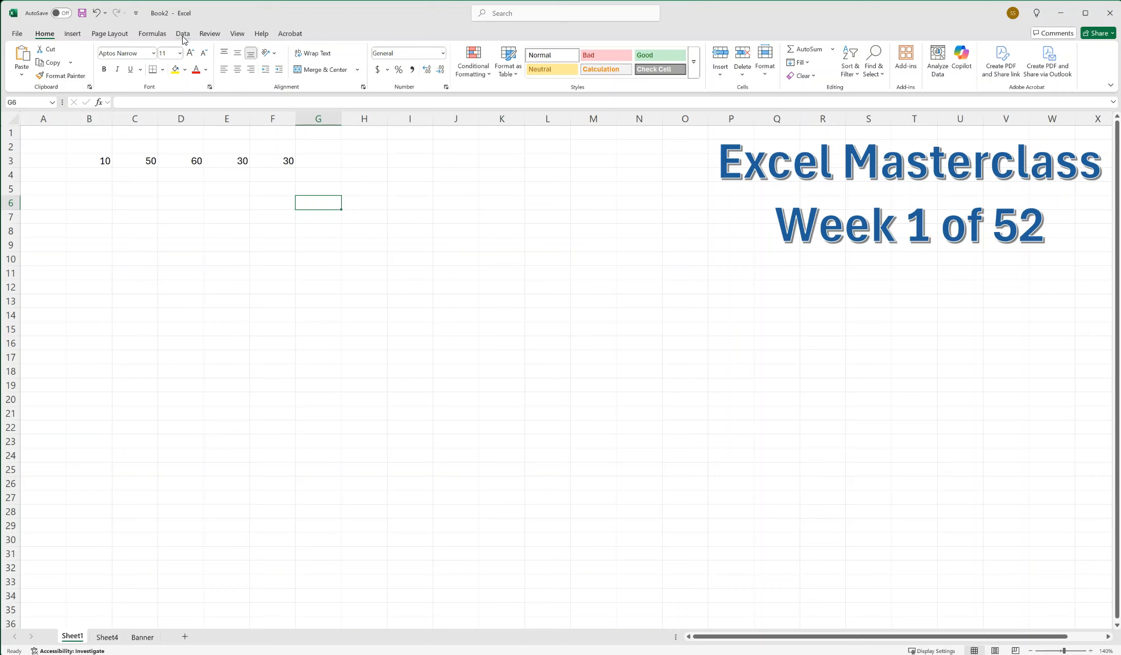
left_click(300, 267)
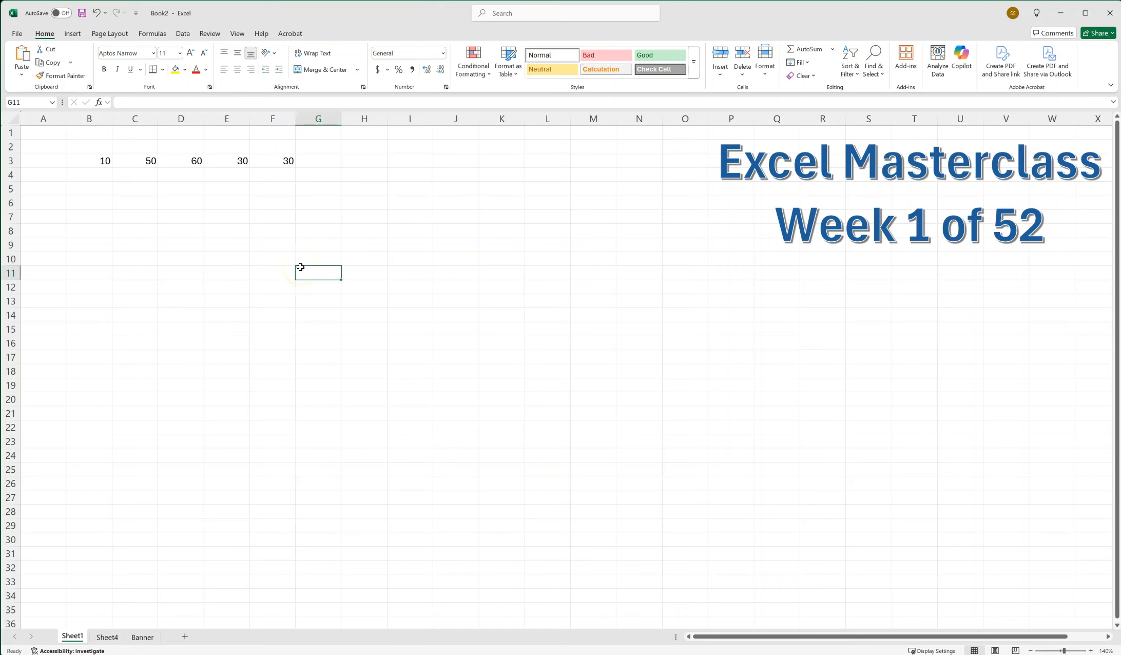